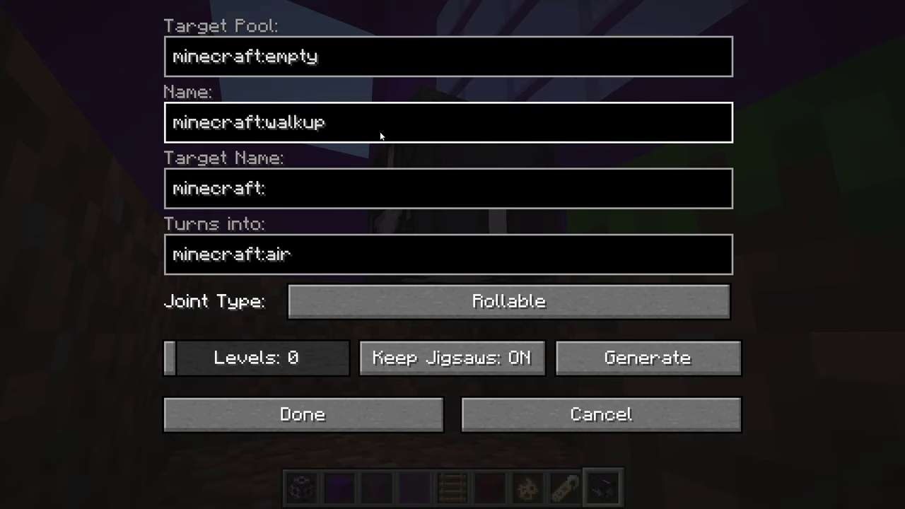
Clear the Name and Target Name fields, then enter walkup in both to show matching names.
key("ctrl+a")
key("BackSpace")
left_click(347, 196)
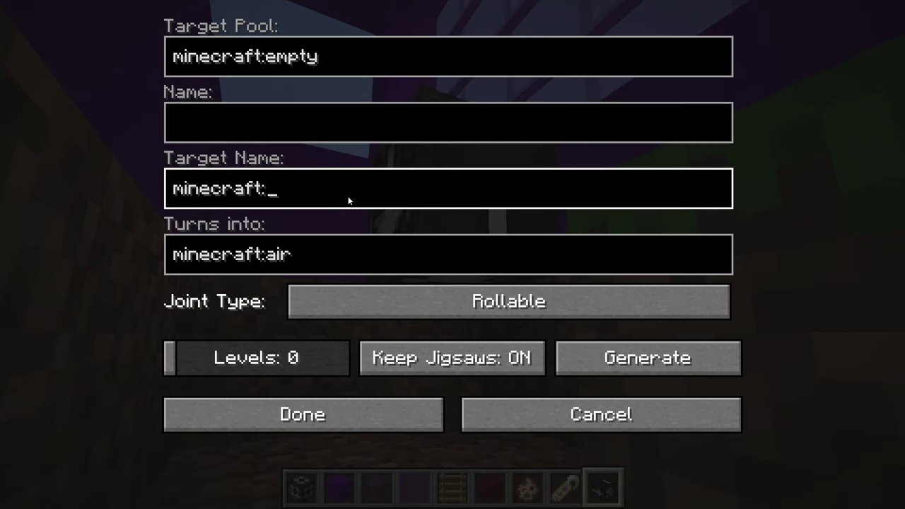
key("ctrl+a")
key("BackSpace")
type("walkup")
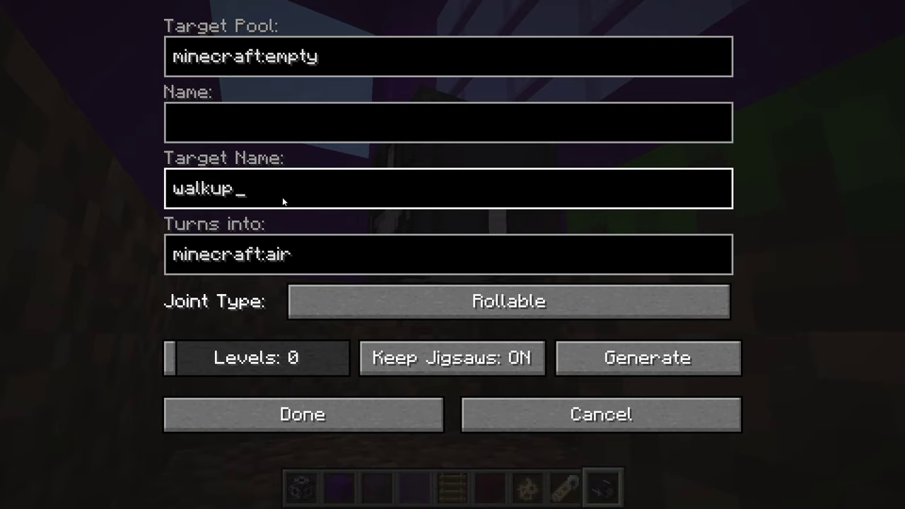
key("ctrl+BackSpace")
left_click(212, 105)
type("walkup_")
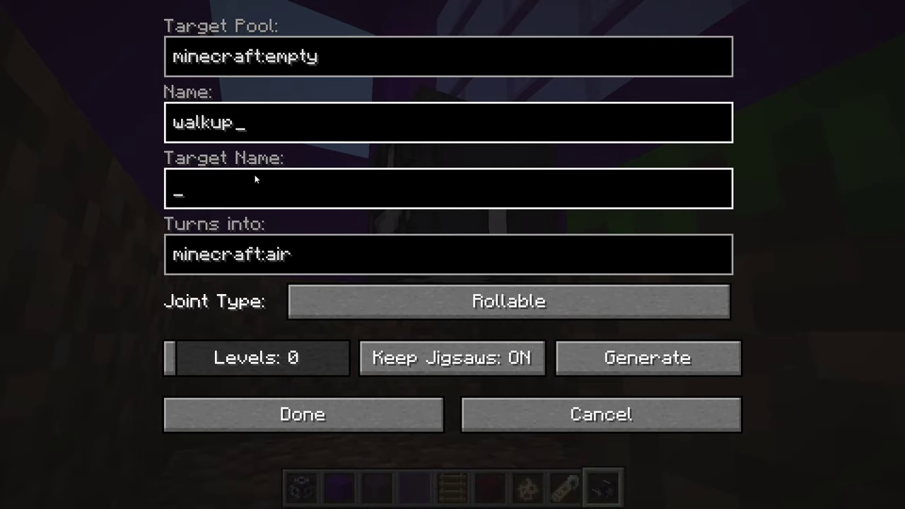
left_click(257, 202)
type("walkup")
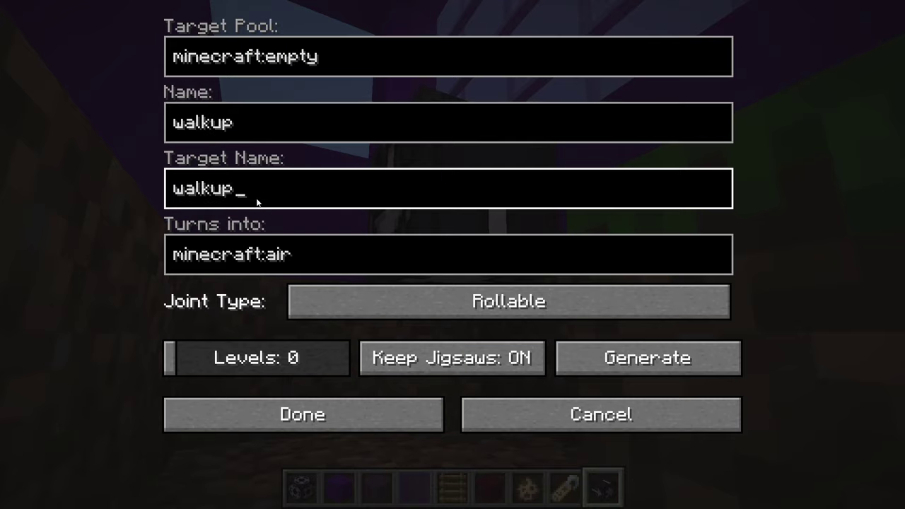
Try walkup2 in both fields, then erase the names again, leaving Target Name empty.
key("BackSpace")
key("BackSpace")
key("BackSpace")
key("BackSpace")
key("BackSpace")
key("BackSpace")
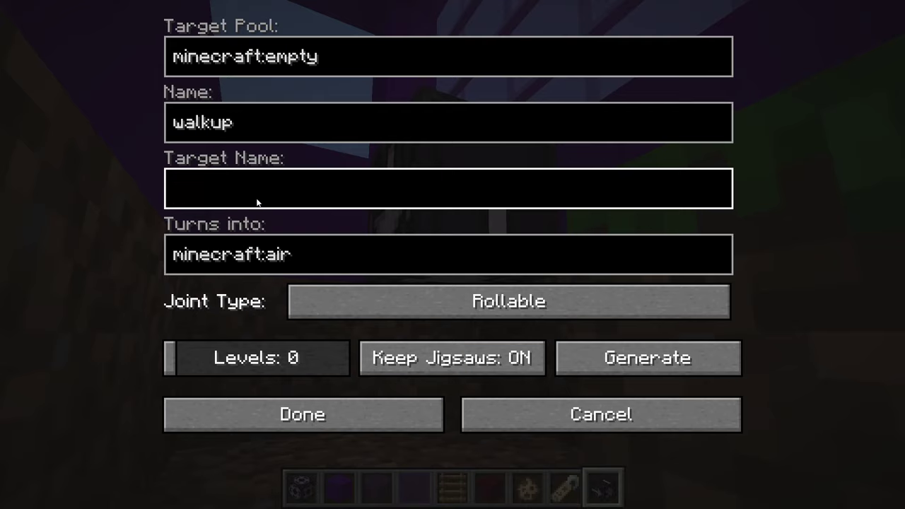
type("walkup2")
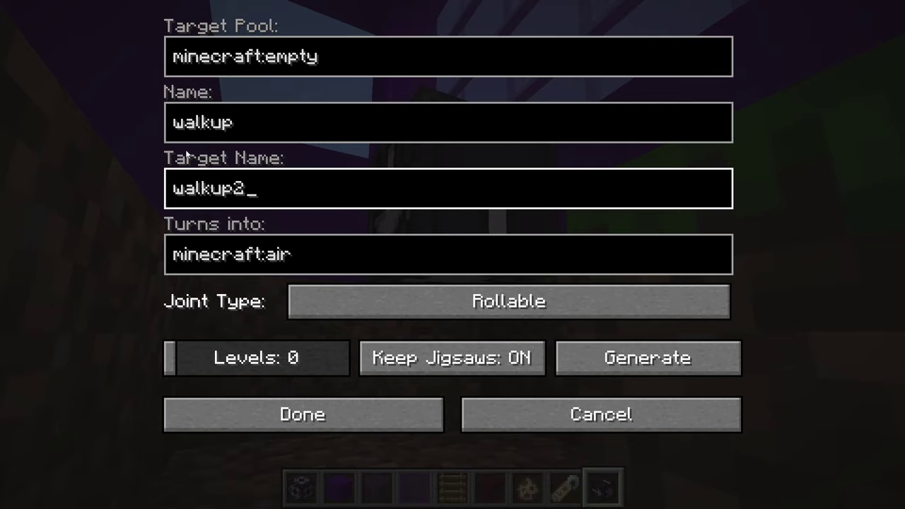
left_click(255, 138)
type("2")
left_click(269, 194)
key("BackSpace")
key("BackSpace")
key("BackSpace")
key("BackSpace")
key("BackSpace")
key("BackSpace")
key("BackSpace")
left_click(281, 124)
key("BackSpace")
key("BackSpace")
key("BackSpace")
key("BackSpace")
key("BackSpace")
key("BackSpace")
key("BackSpace")
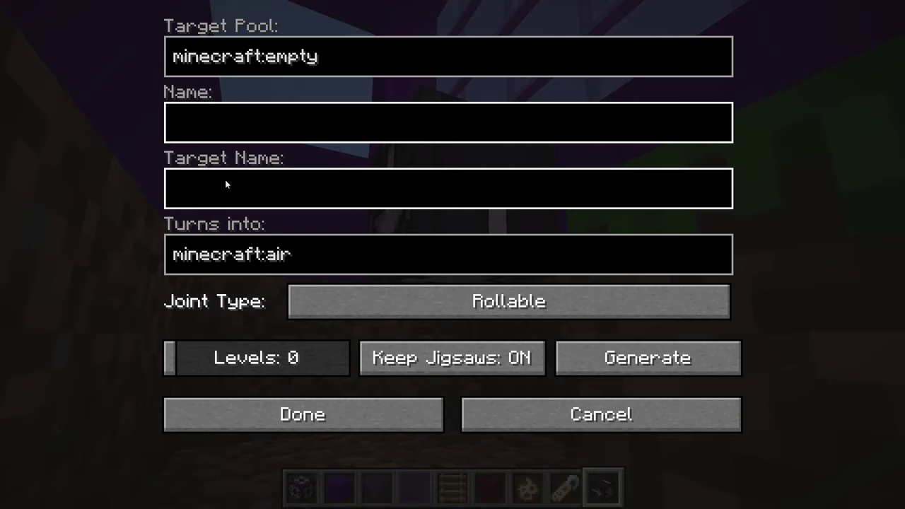
Leave placeholder text alkdsf in the Name field, then open the second jigsaw block's settings.
type("alkdsfjlskjfd")
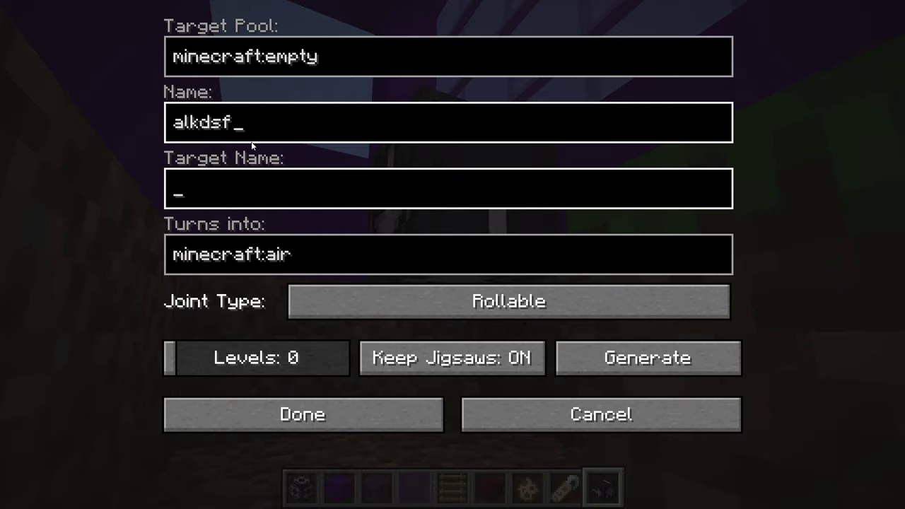
key("BackSpace")
key("BackSpace")
key("BackSpace")
key("BackSpace")
key("BackSpace")
key("BackSpace")
key("BackSpace")
key("BackSpace")
key("BackSpace")
key("BackSpace")
key("BackSpace")
key("BackSpace")
key("BackSpace")
key("Escape")
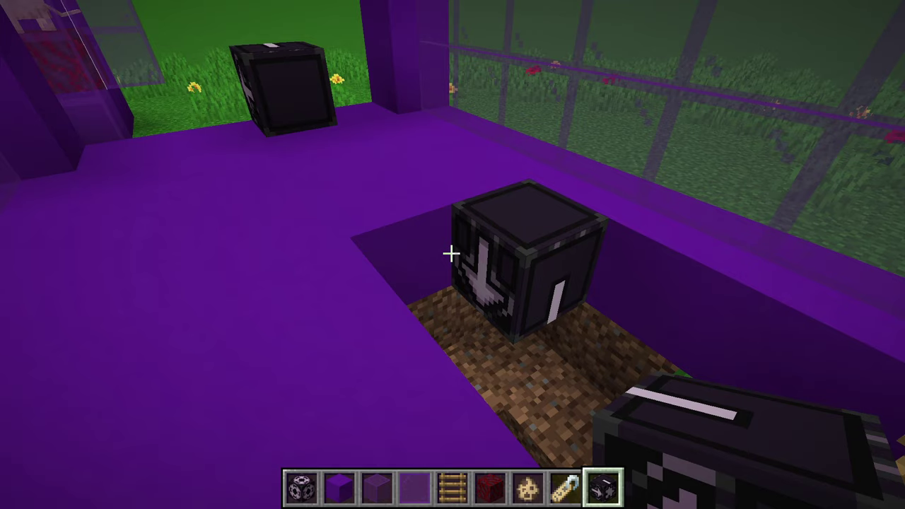
key("w")
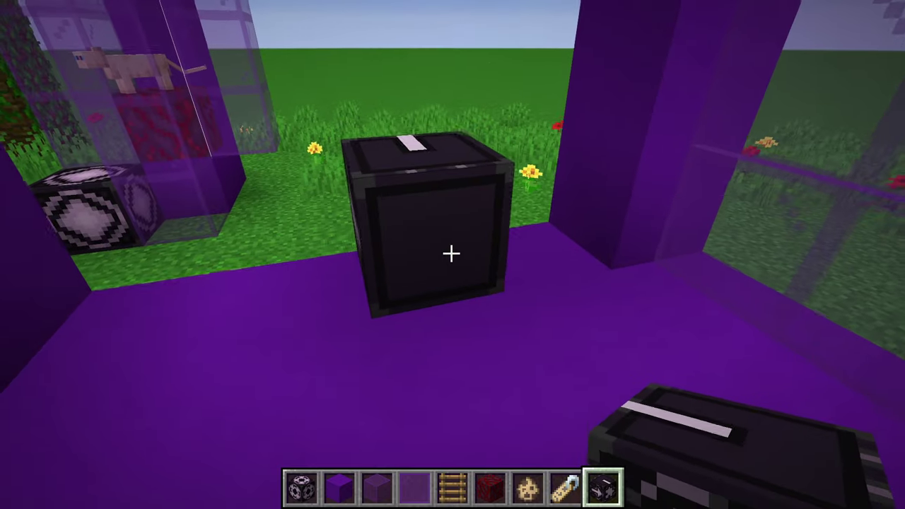
key("s")
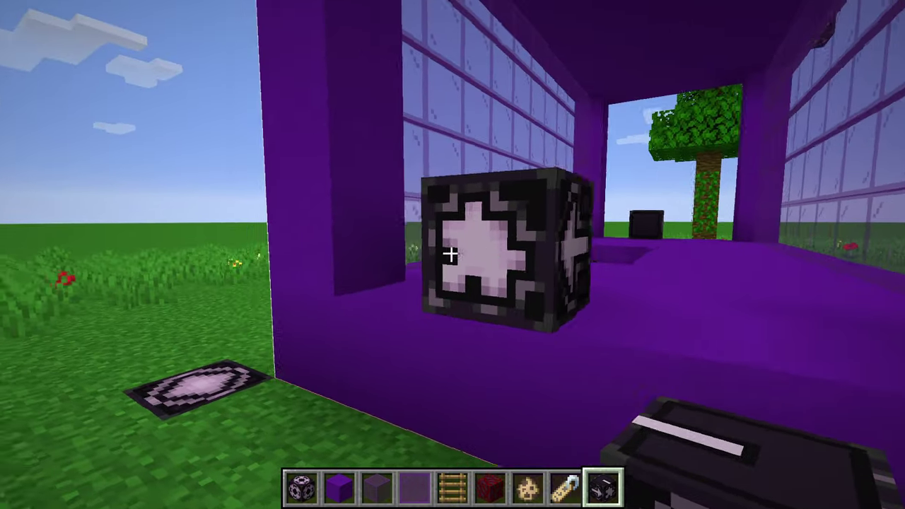
key("w")
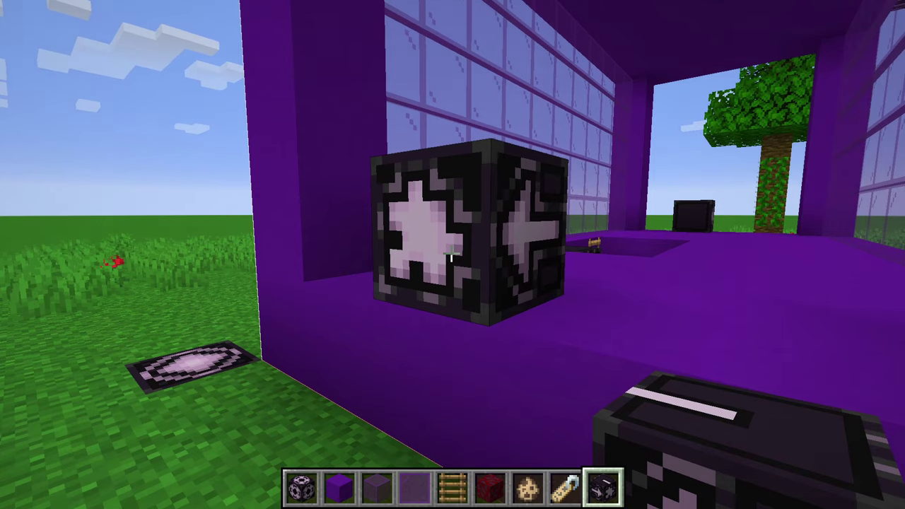
right_click(451, 256)
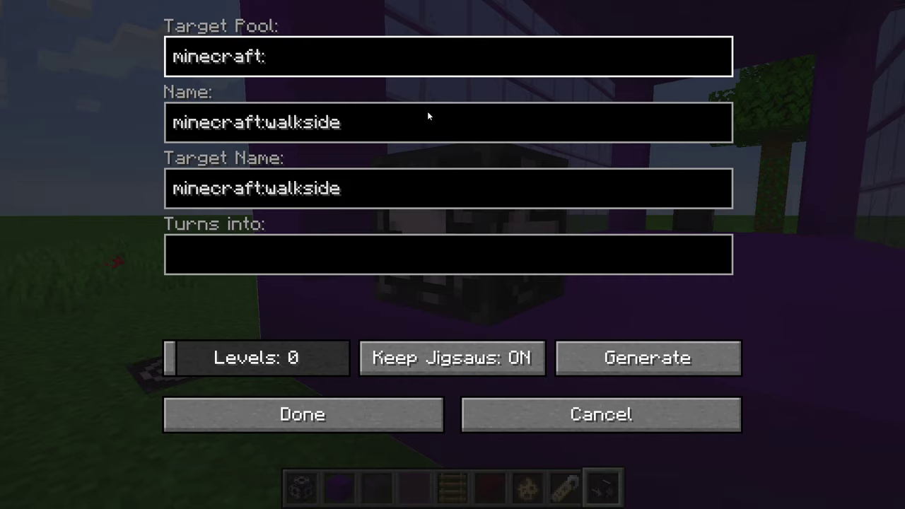
Clear minecraft: from Target Pool and save the data pack as your-title-goes-here.zip in Downloads.
key("ctrl+a")
key("BackSpace")
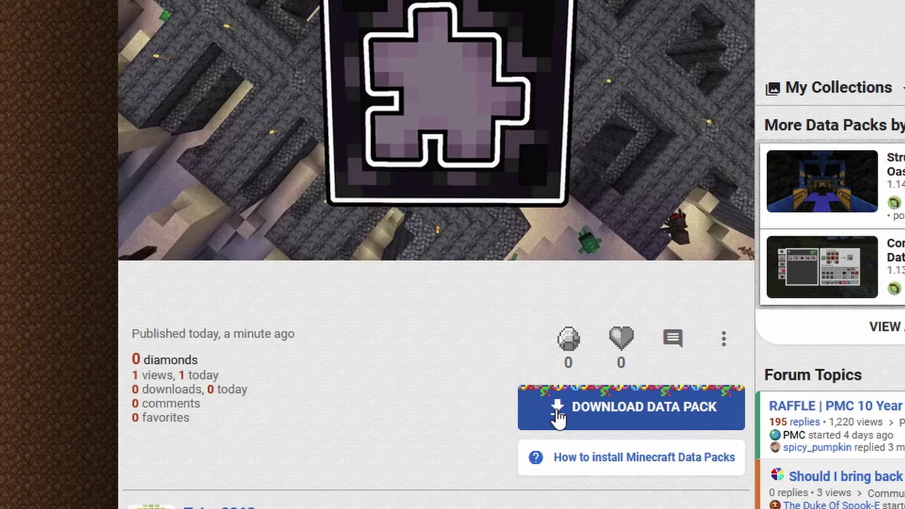
left_click(563, 406)
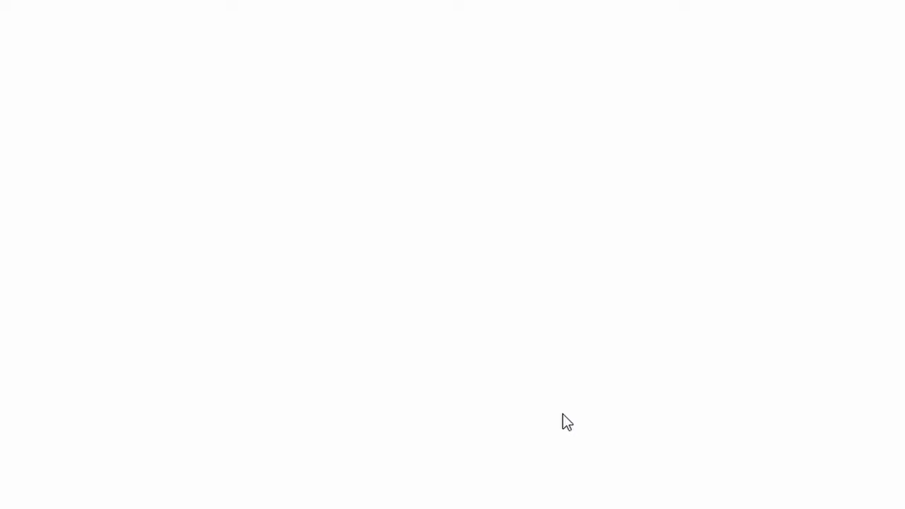
left_click(429, 318)
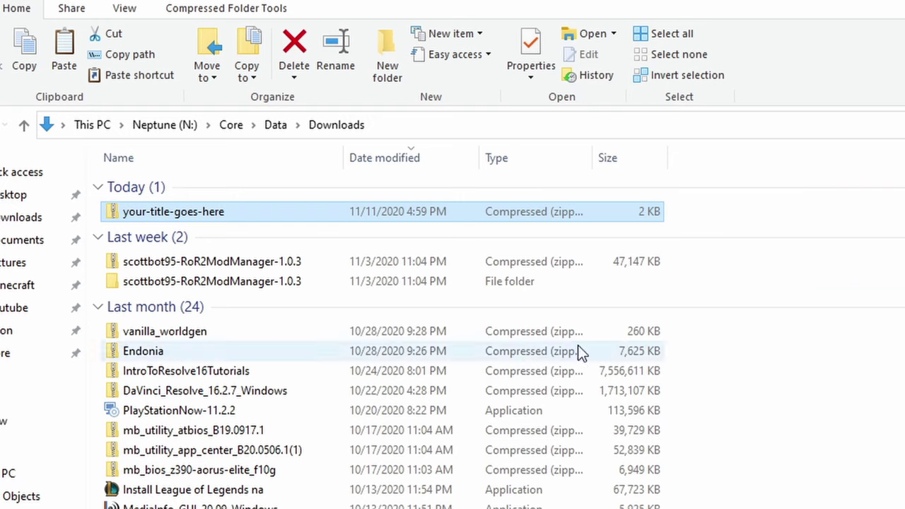
Extract your-title-goes-here.zip in Downloads and copy the resulting your-title-goes-here folder.
right_click(225, 216)
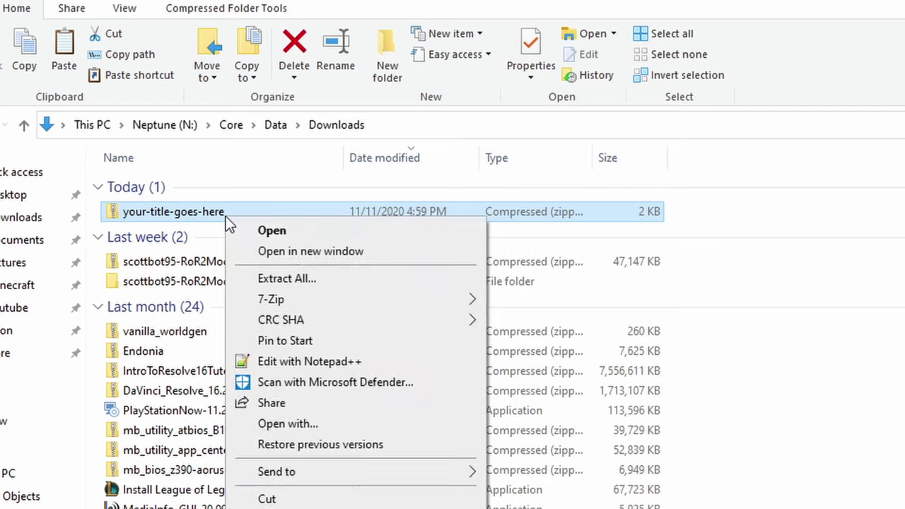
left_click(333, 278)
left_click(621, 449)
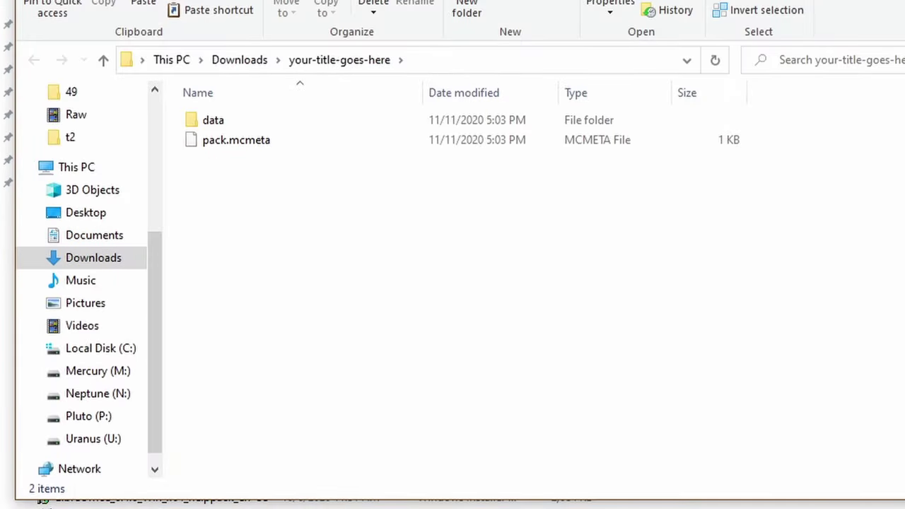
left_click(241, 61)
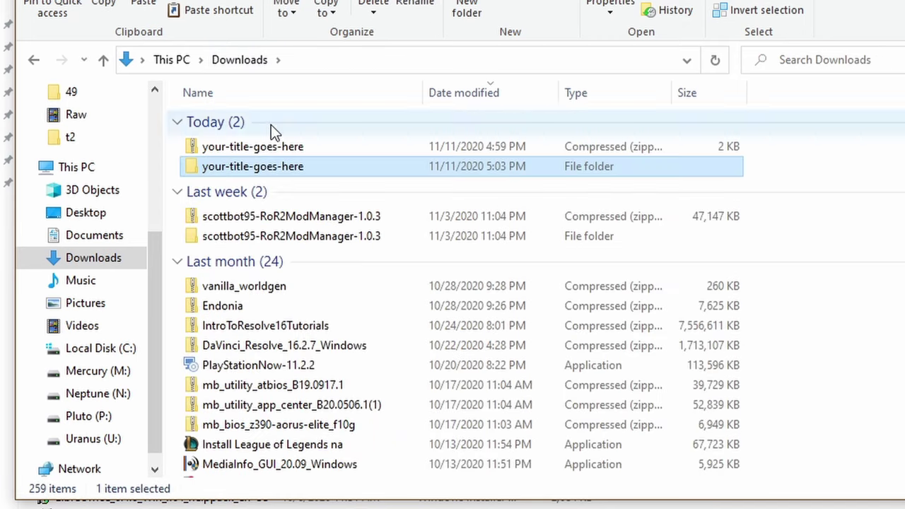
right_click(274, 167)
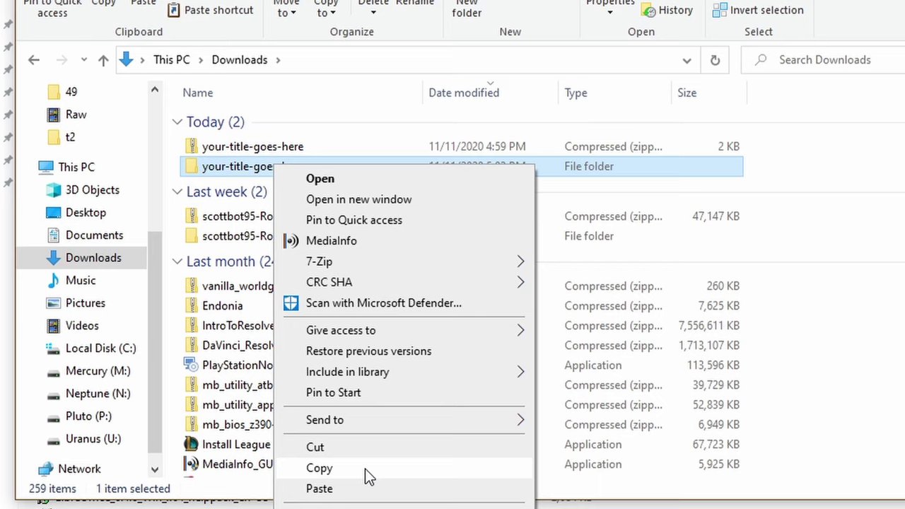
left_click(318, 468)
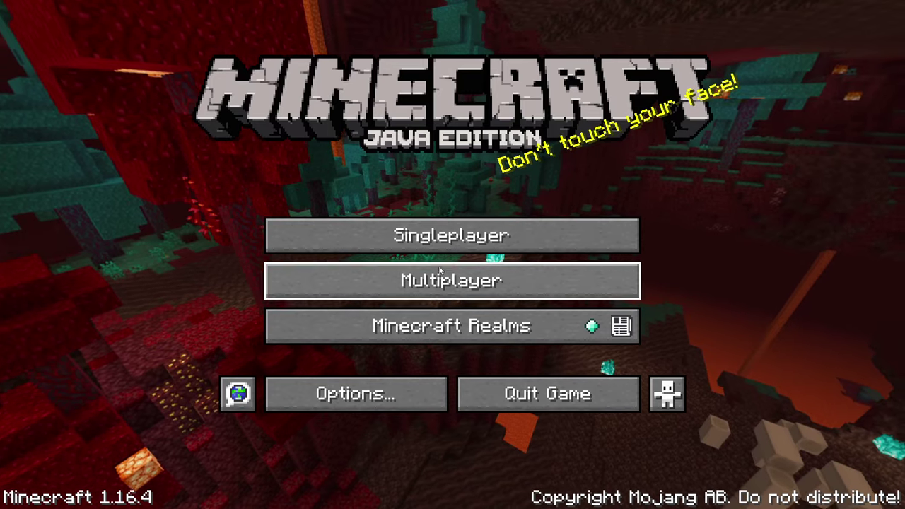
Open the Tutorial world's save folder on disk from Minecraft's Singleplayer Edit World screen.
left_click(432, 239)
left_click(265, 106)
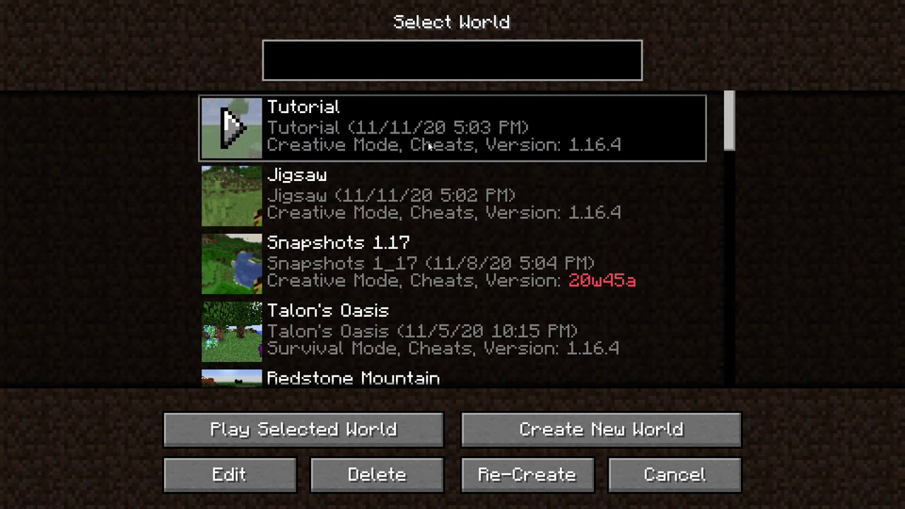
left_click(257, 482)
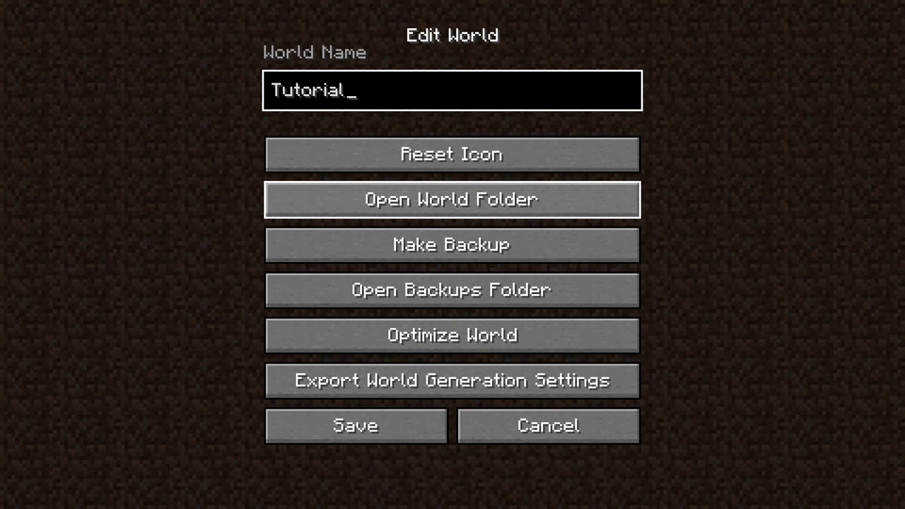
left_click(452, 200)
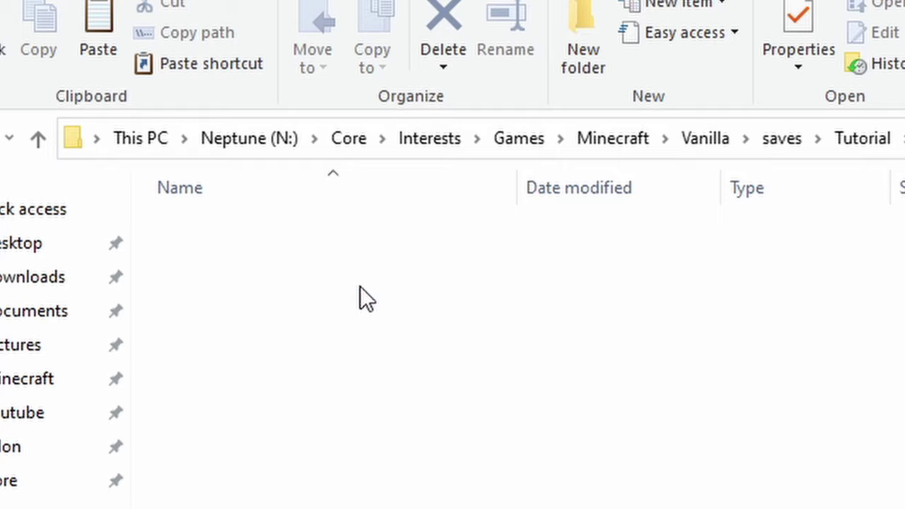
Paste the your-title-goes-here pack into the world folder, open it, and save the world settings.
right_click(385, 417)
key("ctrl+v")
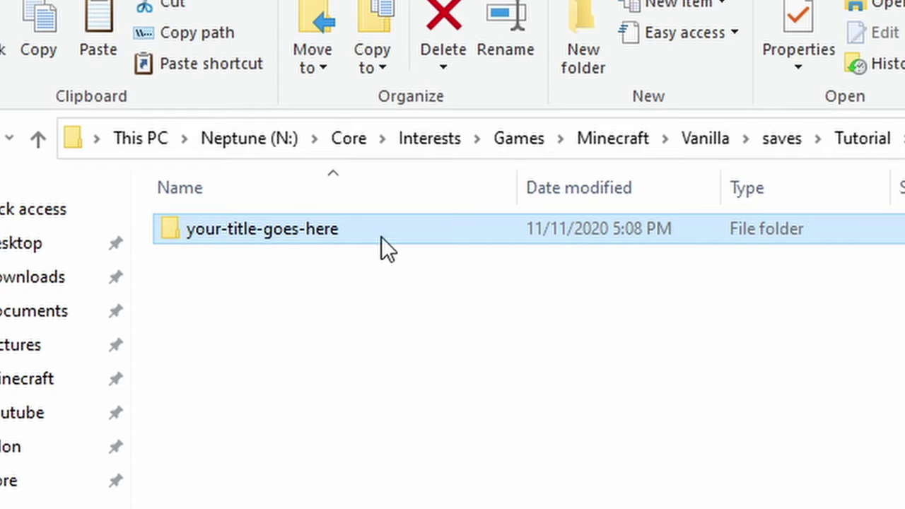
double_click(292, 242)
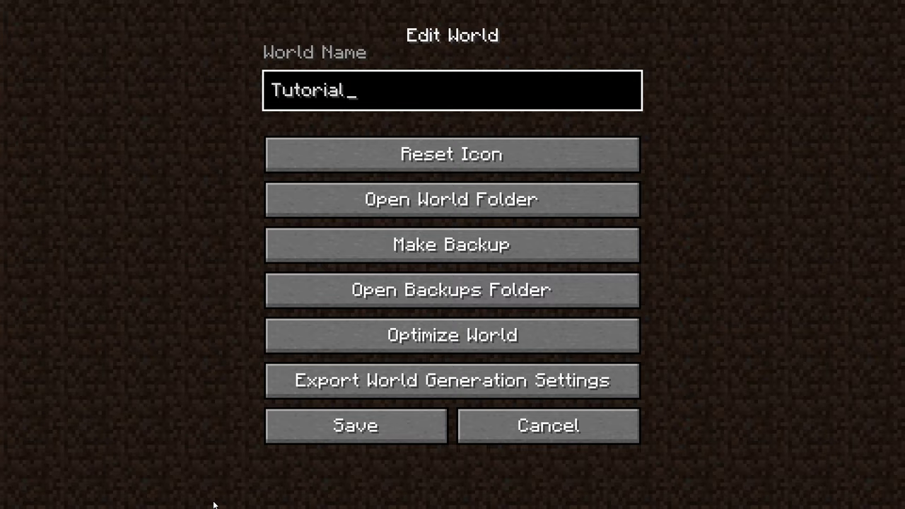
left_click(387, 430)
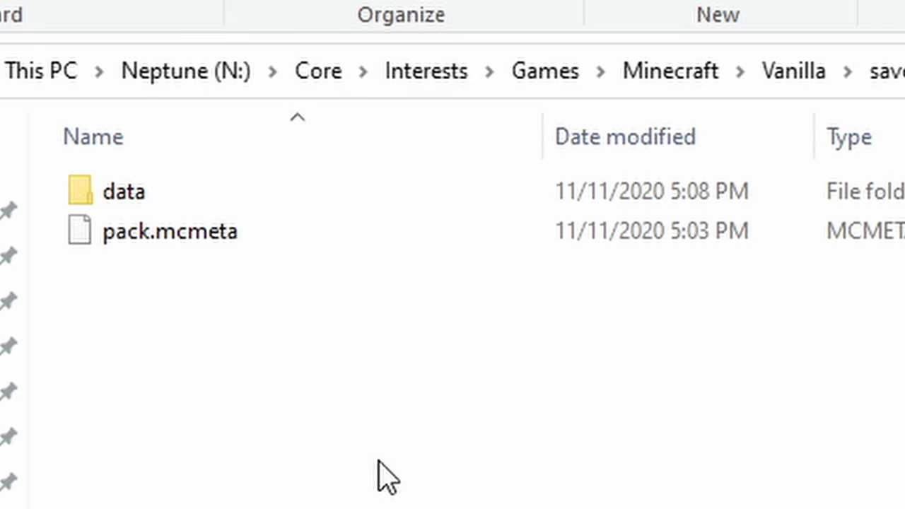
Inside the pack's data folder, rename the NAMESPACE folder to talon.
double_click(308, 208)
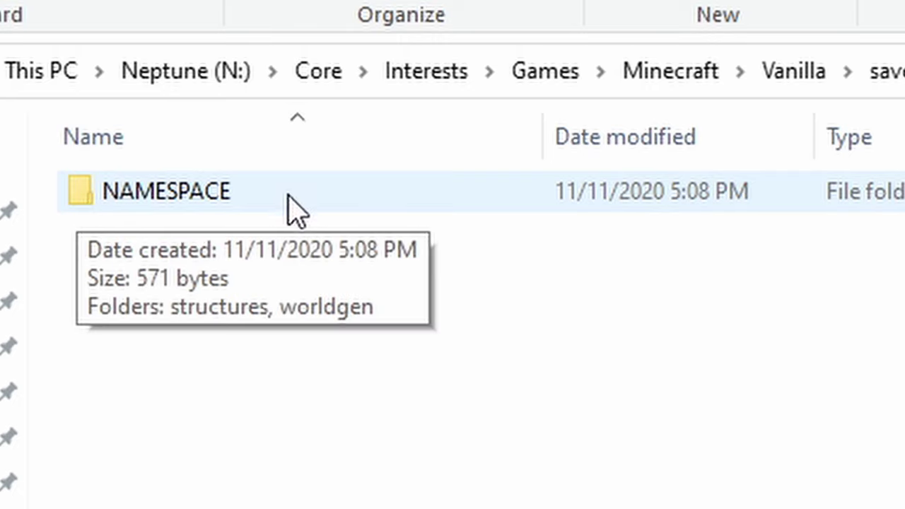
right_click(204, 201)
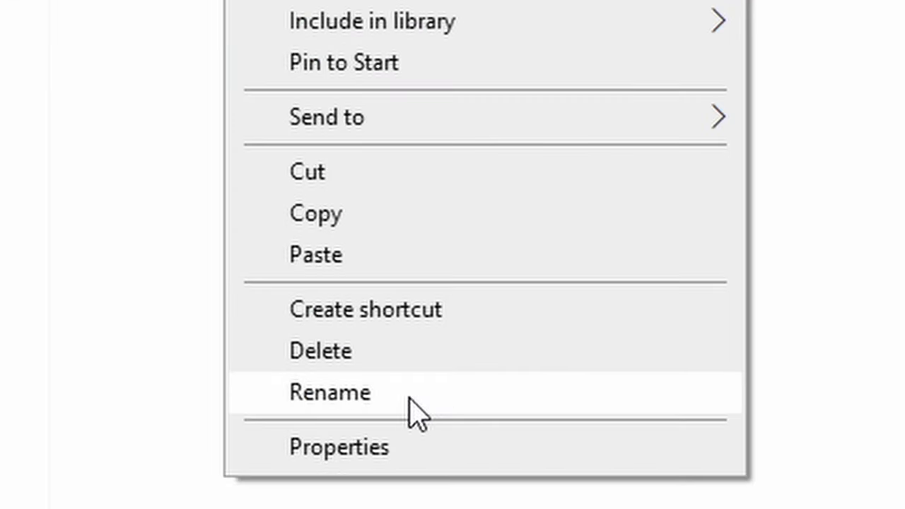
left_click(417, 508)
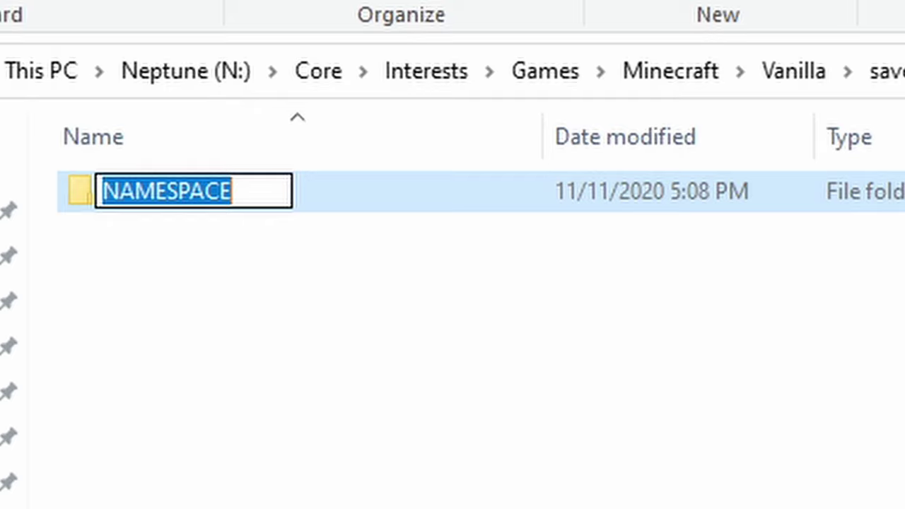
type("talon")
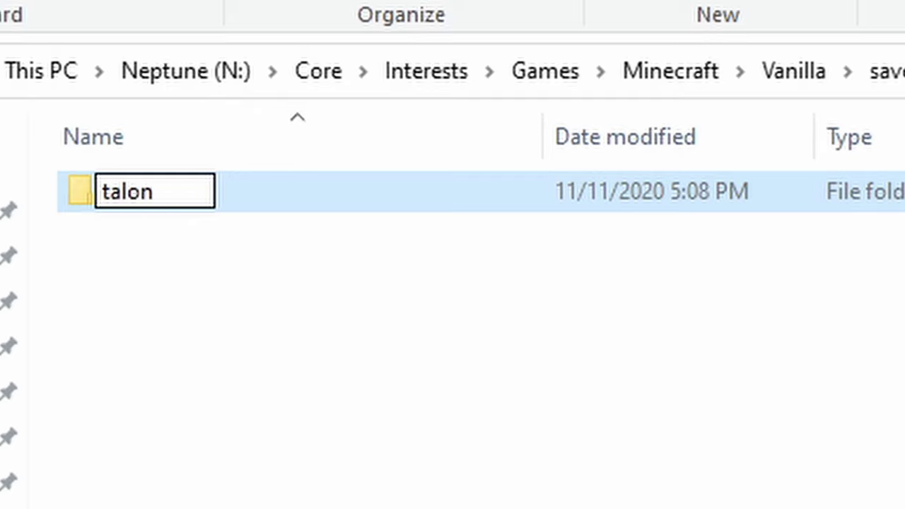
key("Return")
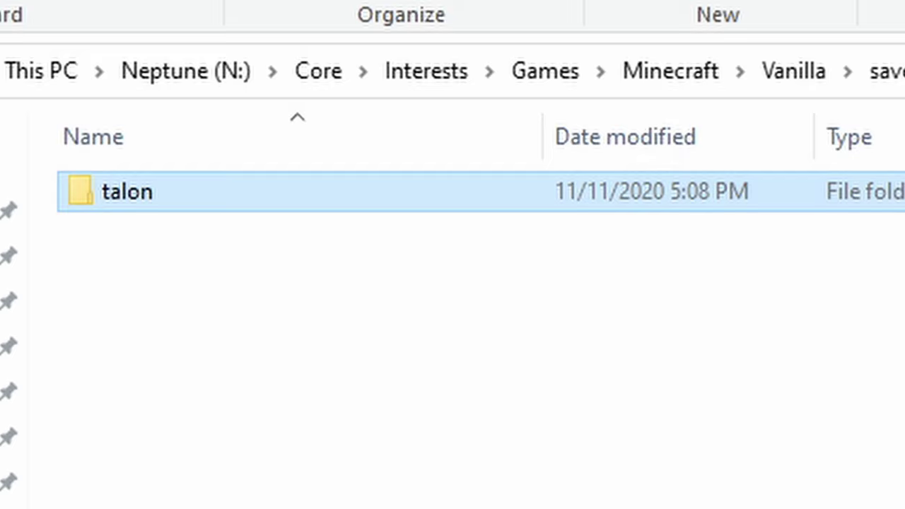
In talon/worldgen/template_pool, rename the TEMPLATEPOOL JSON file to pool.
double_click(226, 195)
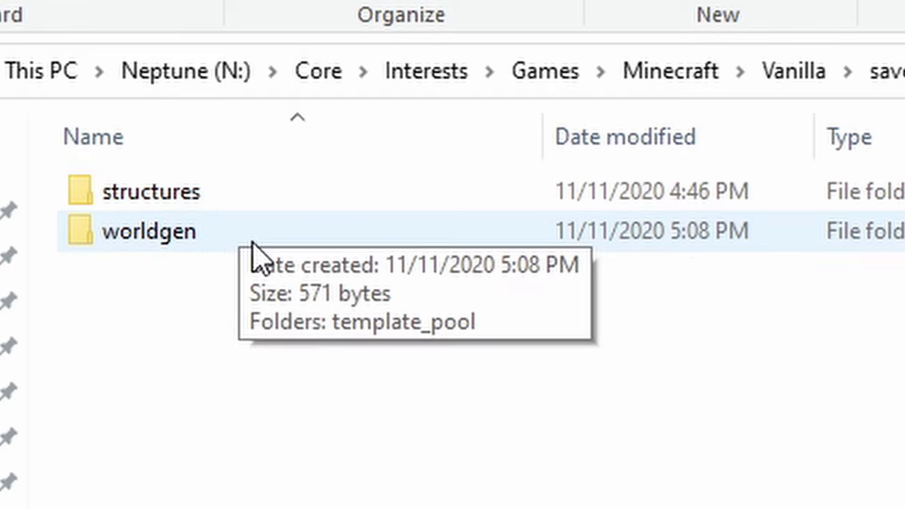
double_click(245, 237)
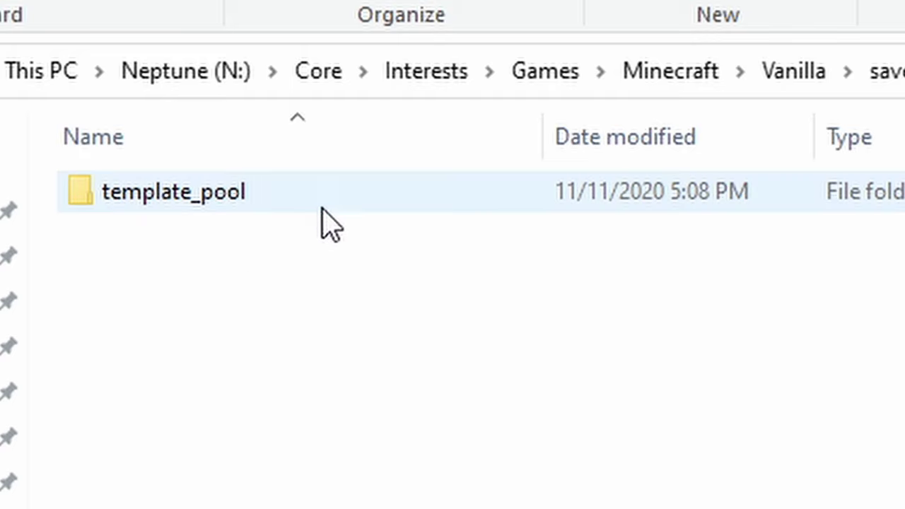
double_click(324, 203)
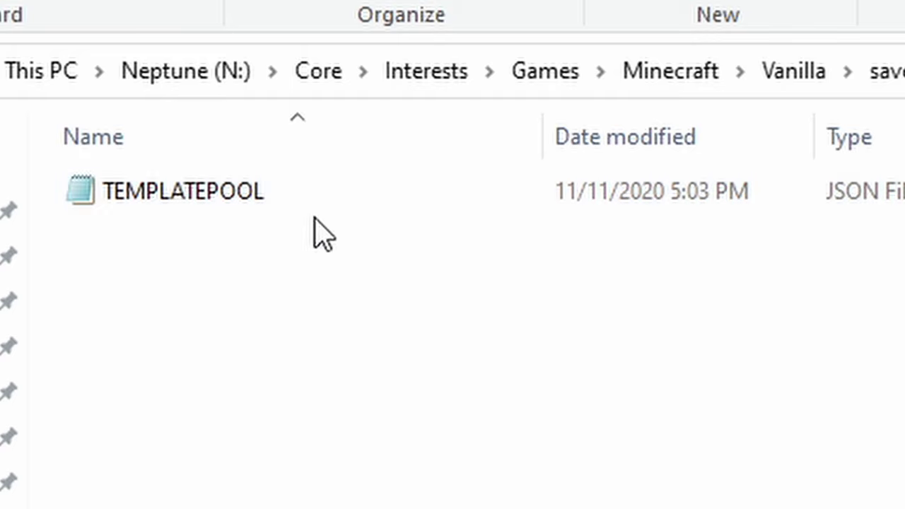
left_click(203, 213)
right_click(203, 213)
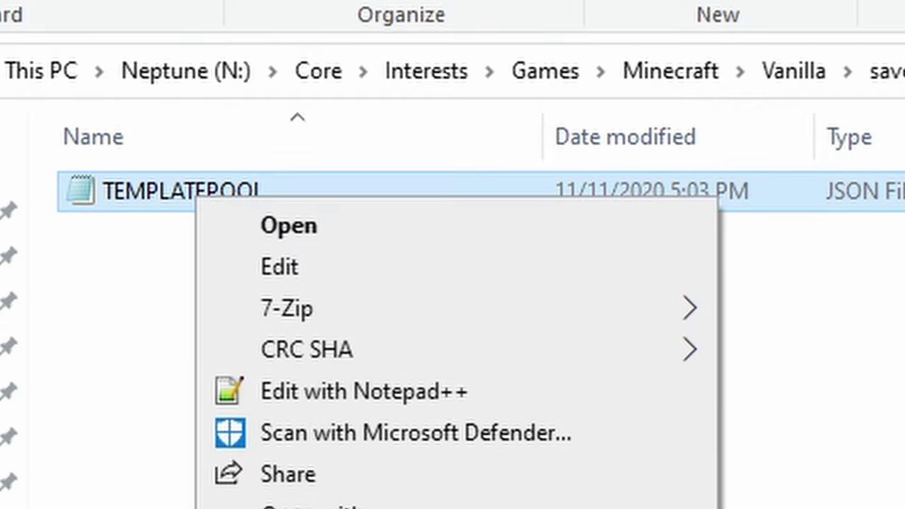
key("m")
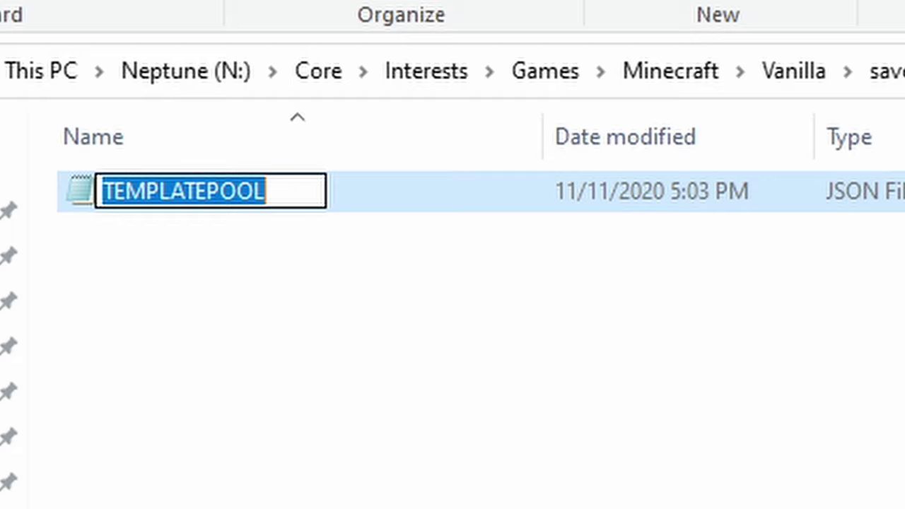
type("pool")
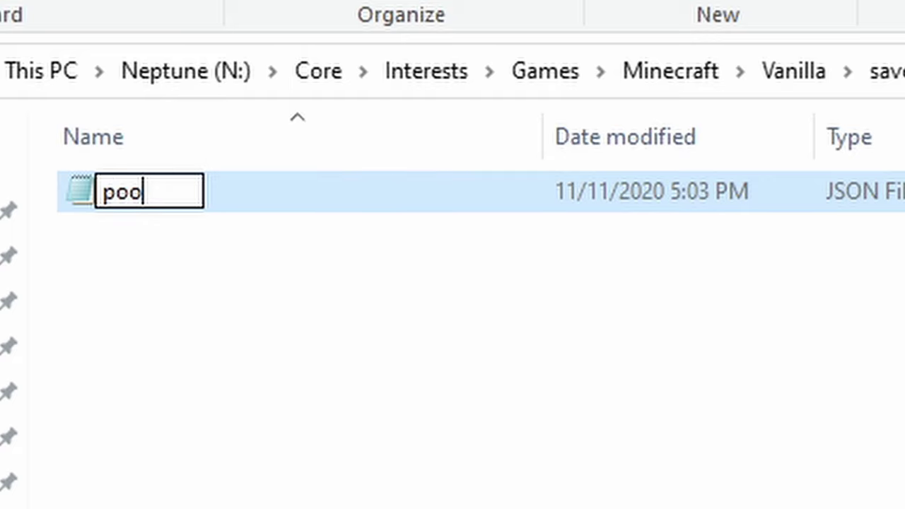